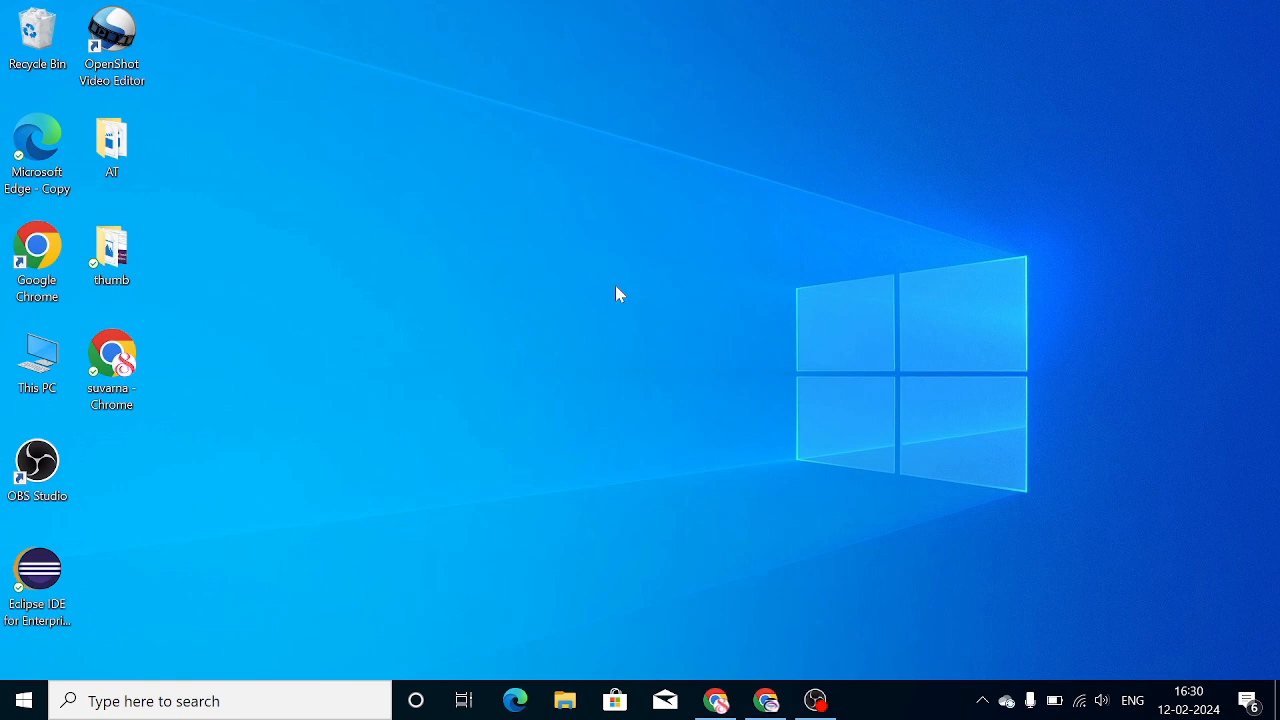
Open Command Prompt by searching for cmd
click(193, 708)
text(cmd)
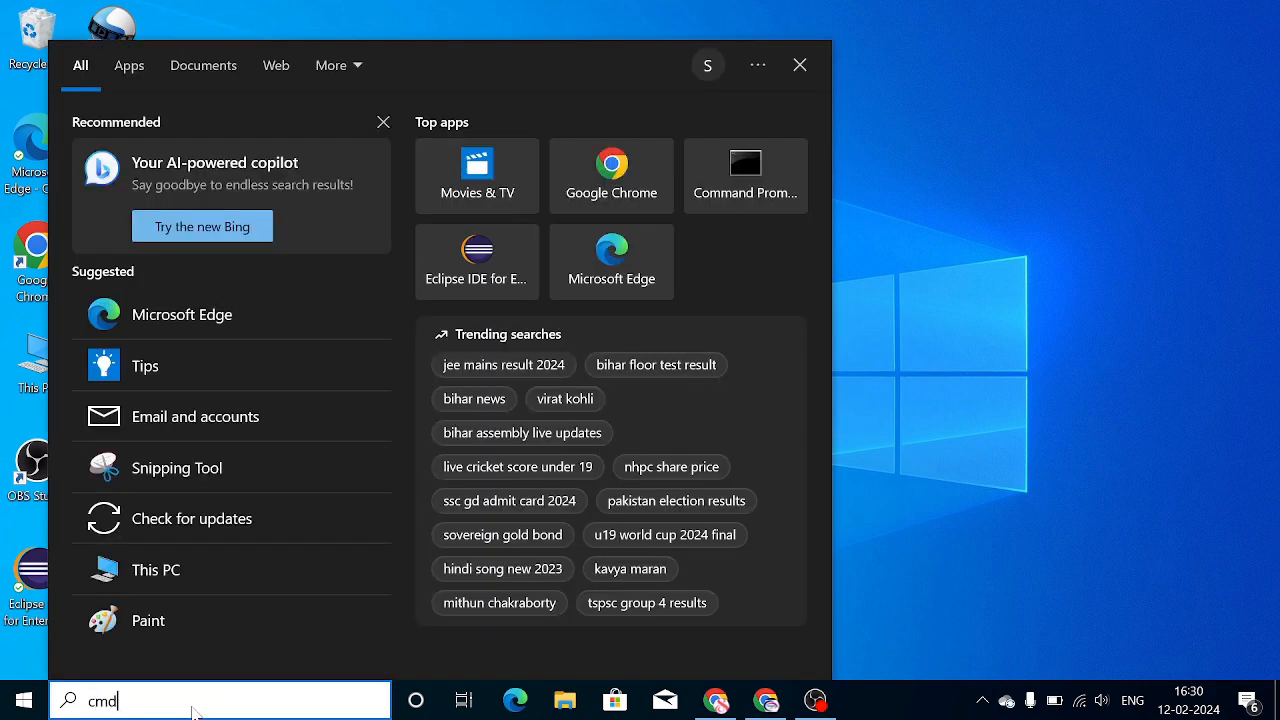
key(Return)
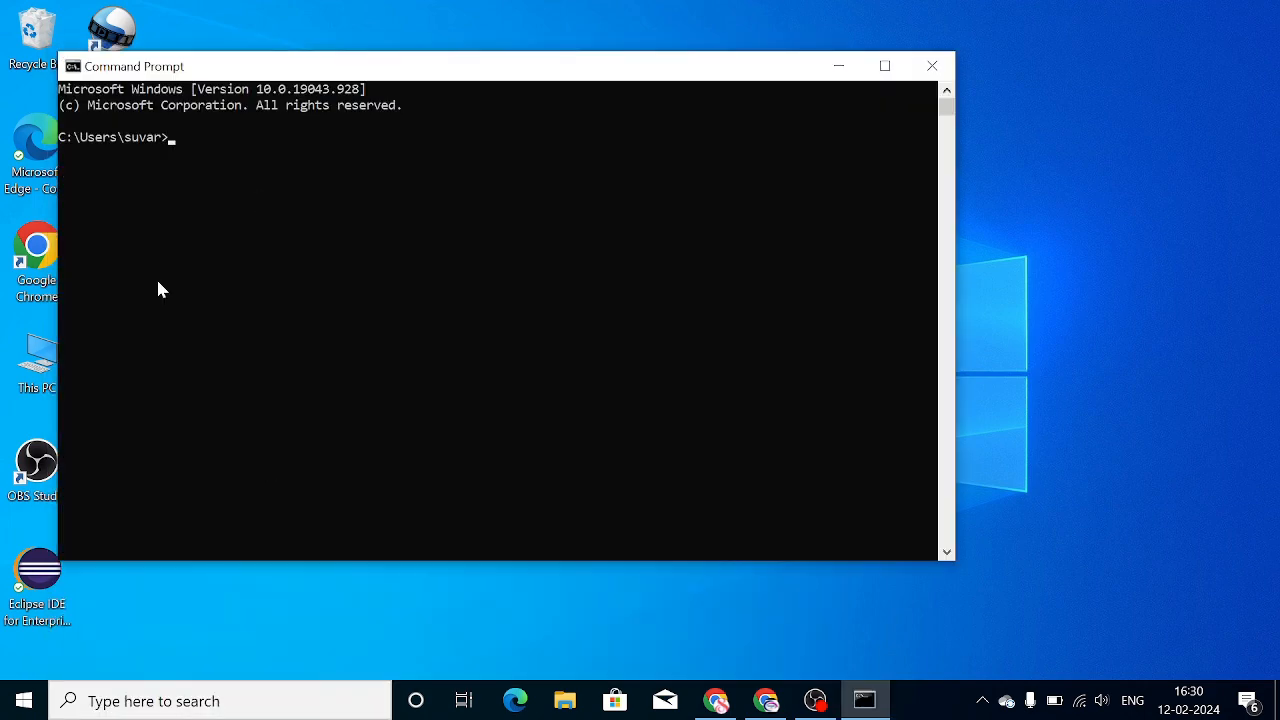
Check the installed Java version with java -version, then close Command Prompt
text(java -version)
key(Return)
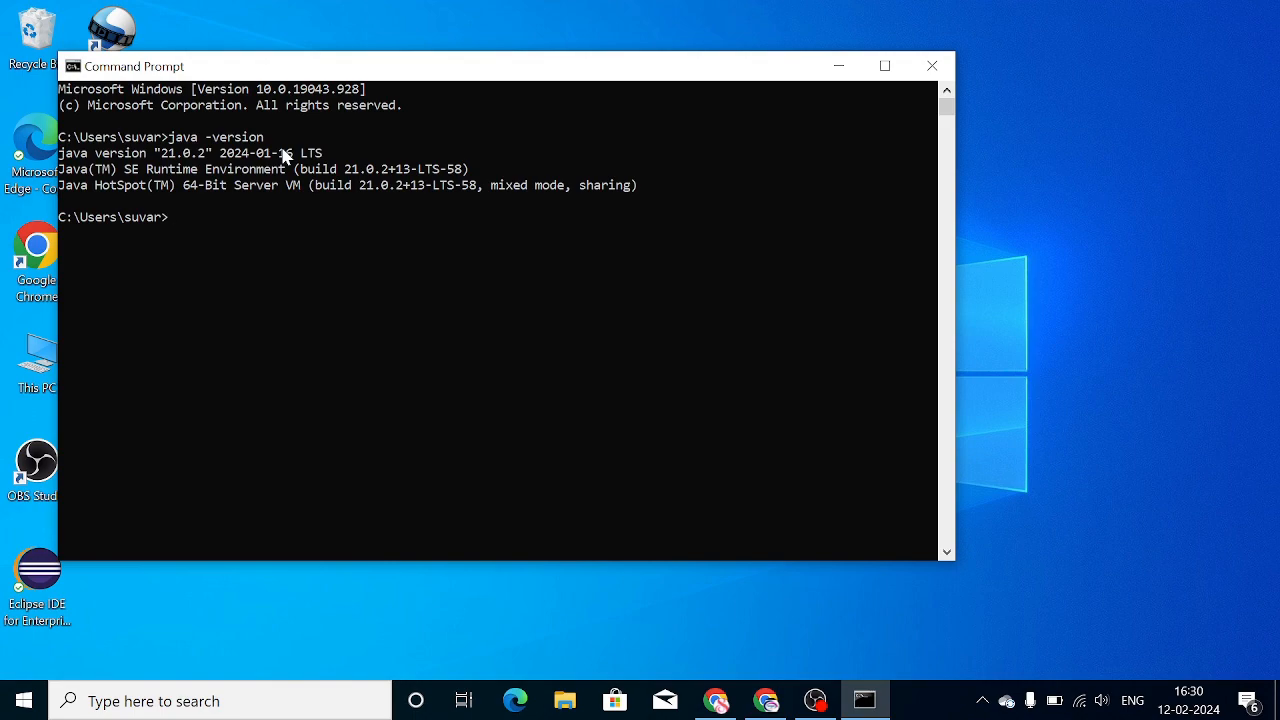
click(934, 66)
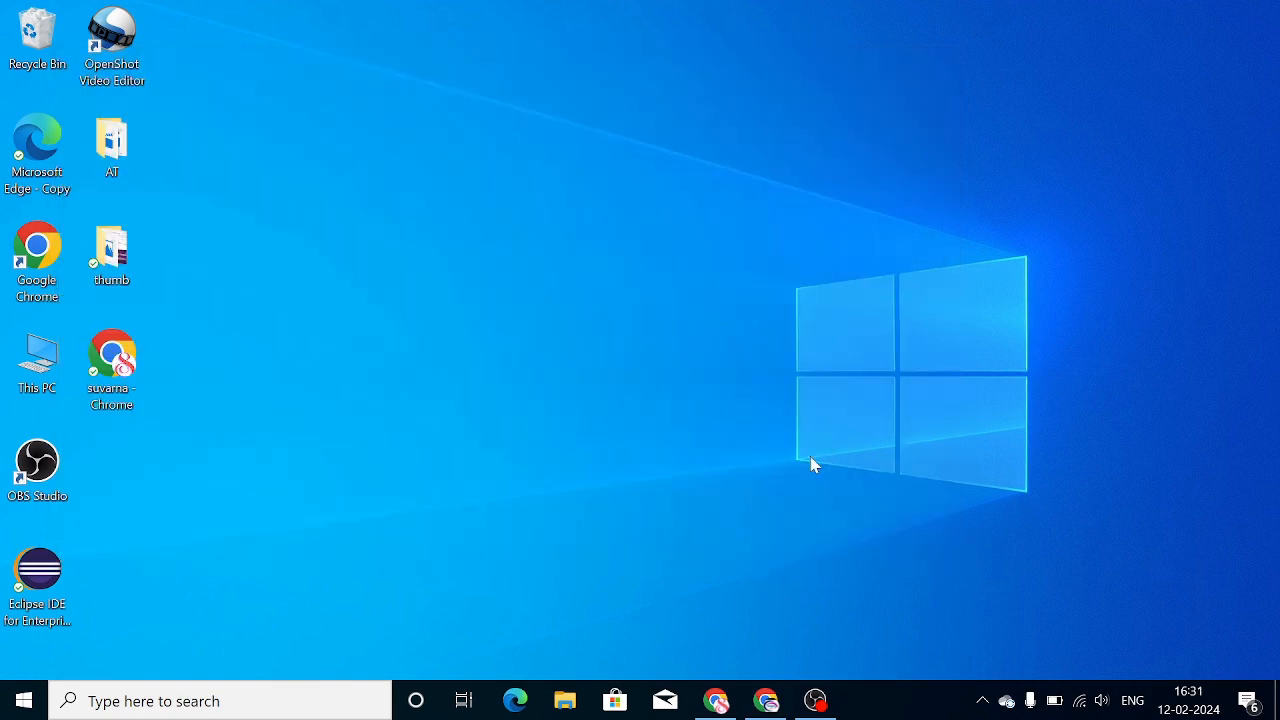
Open Chrome and search Google for download Tomcat server
click(716, 700)
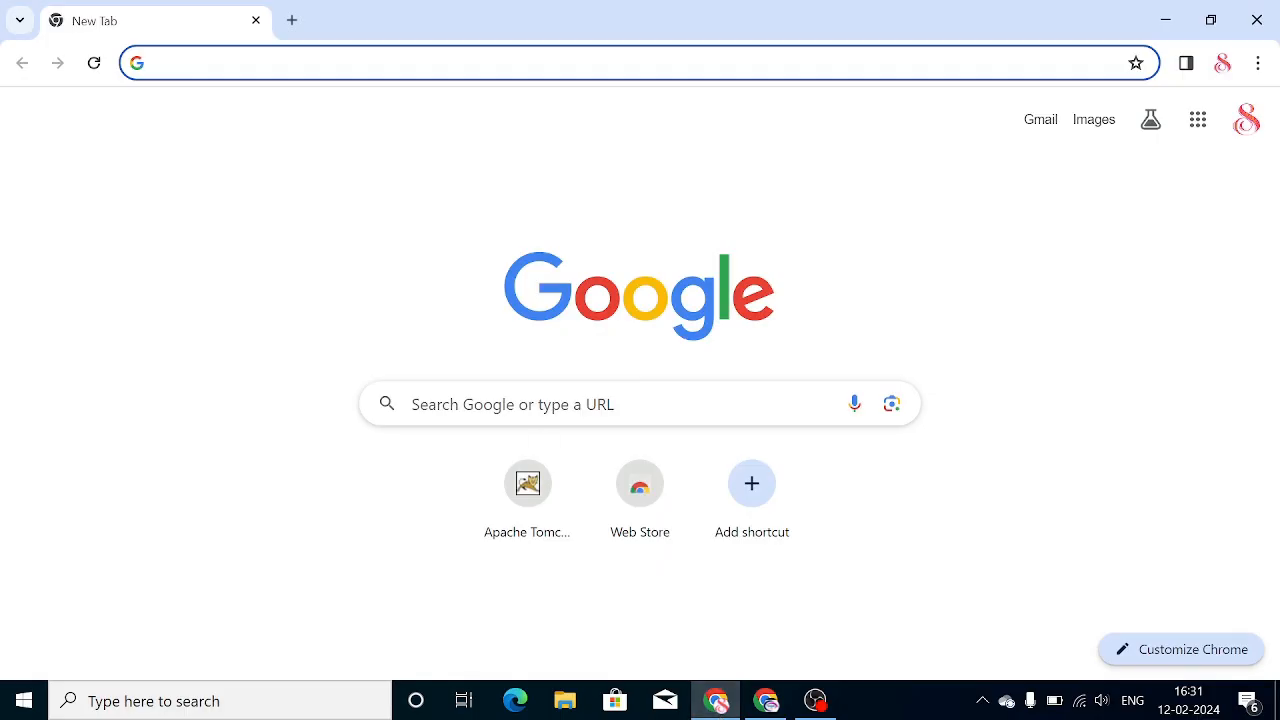
click(545, 404)
text(dow)
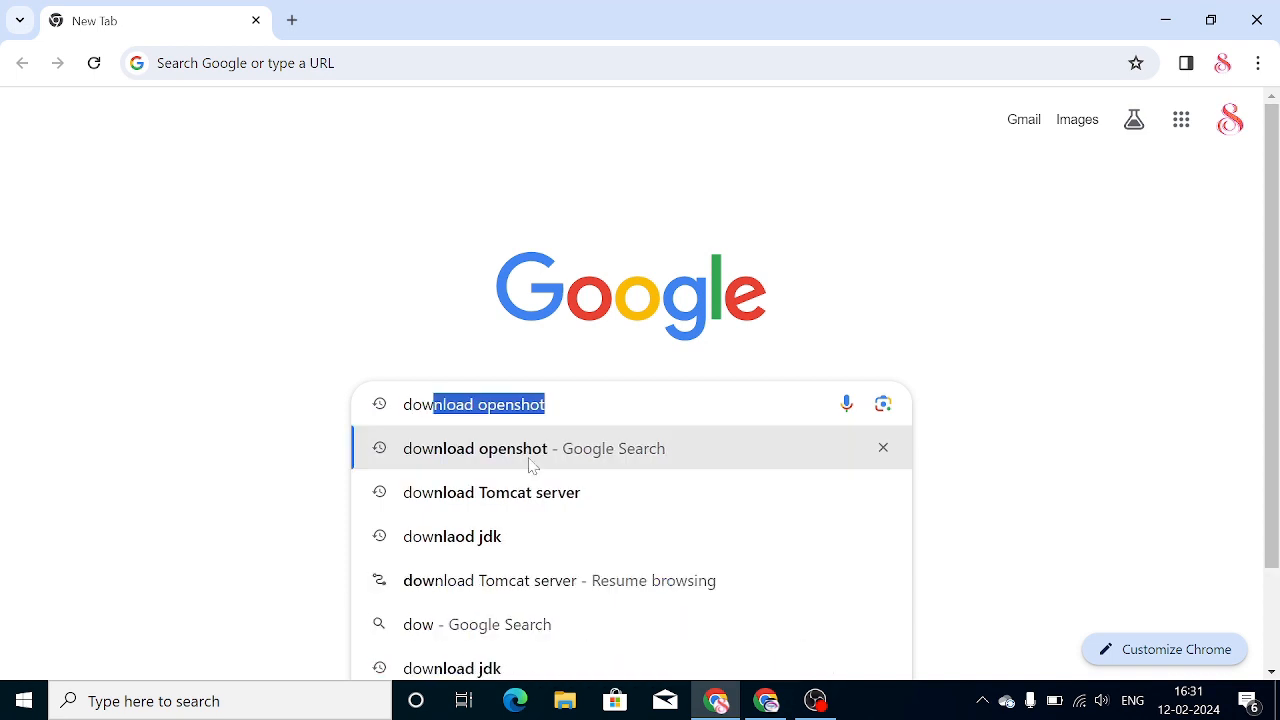
click(528, 495)
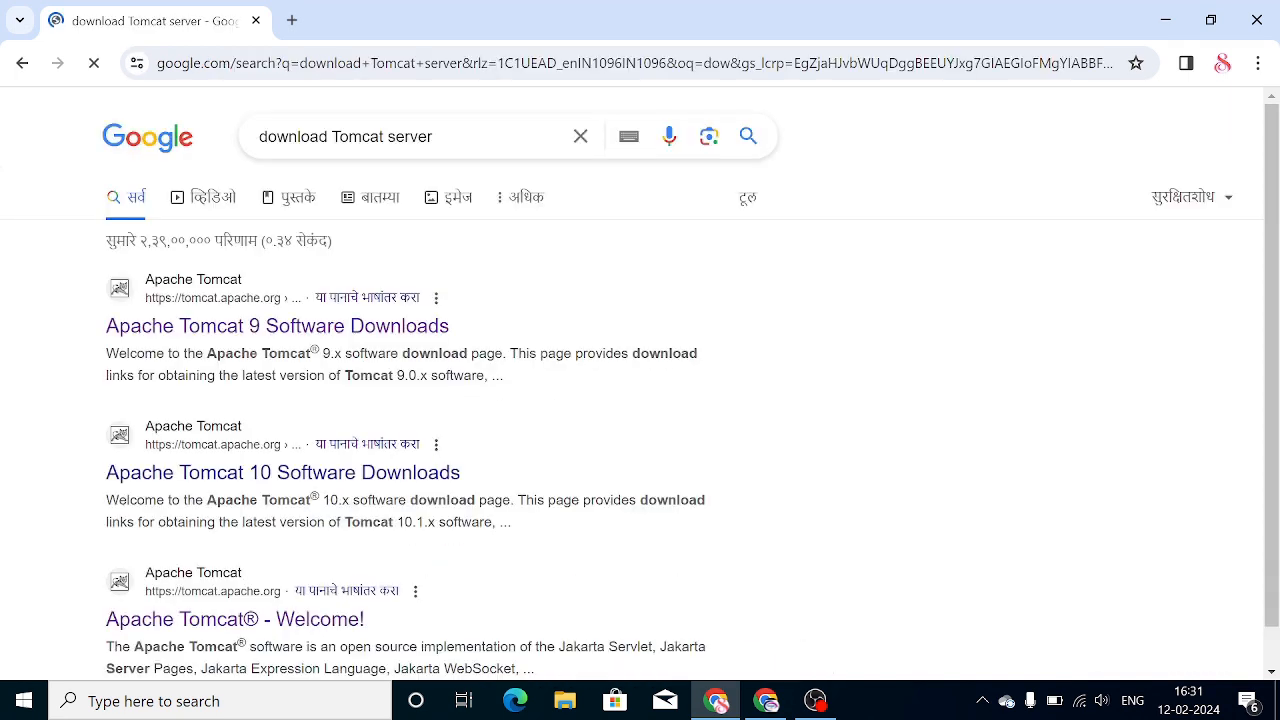
Open the Apache Tomcat website from the results and go to the Tomcat 10 download page
scroll(270, 490, down, 1)
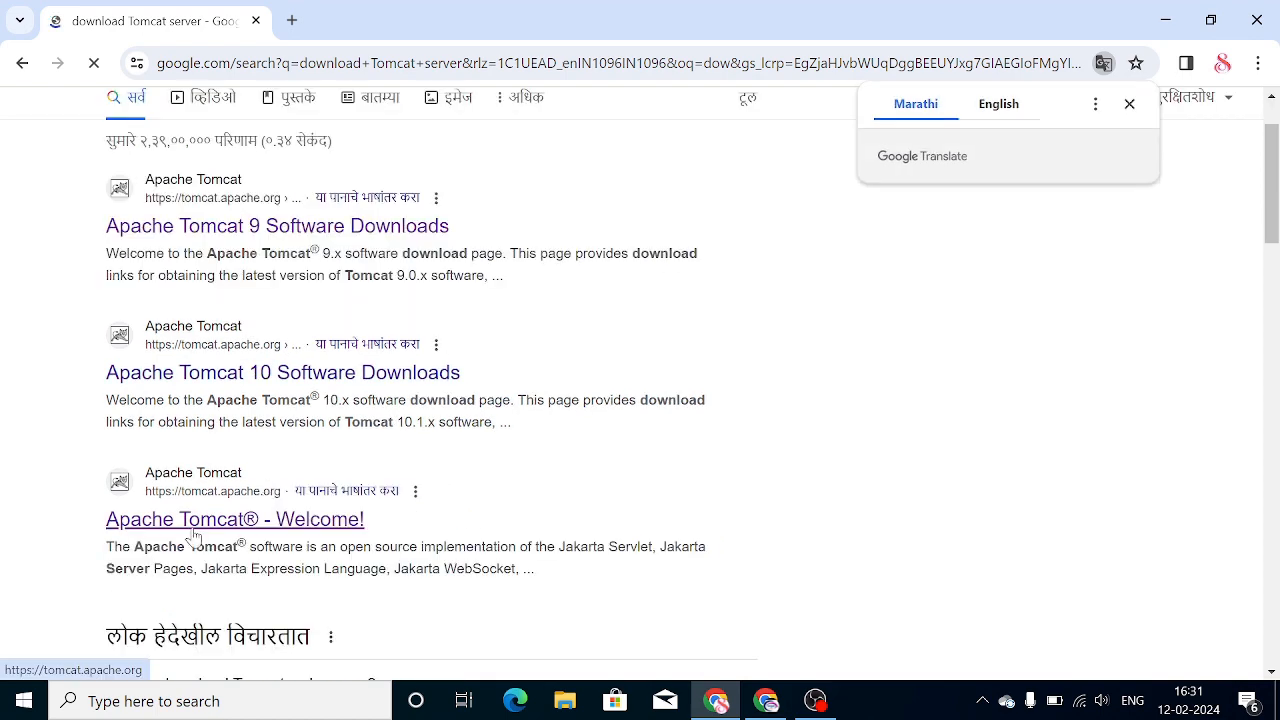
click(218, 483)
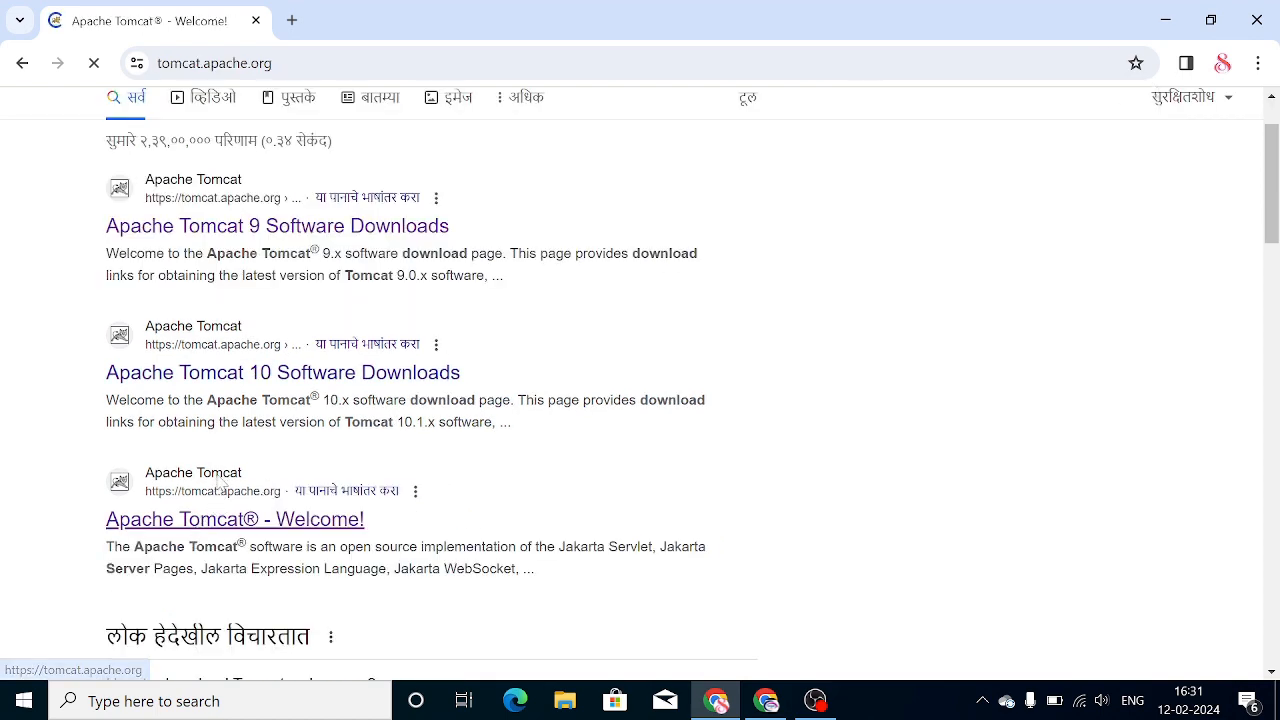
scroll(52, 231, down, 4)
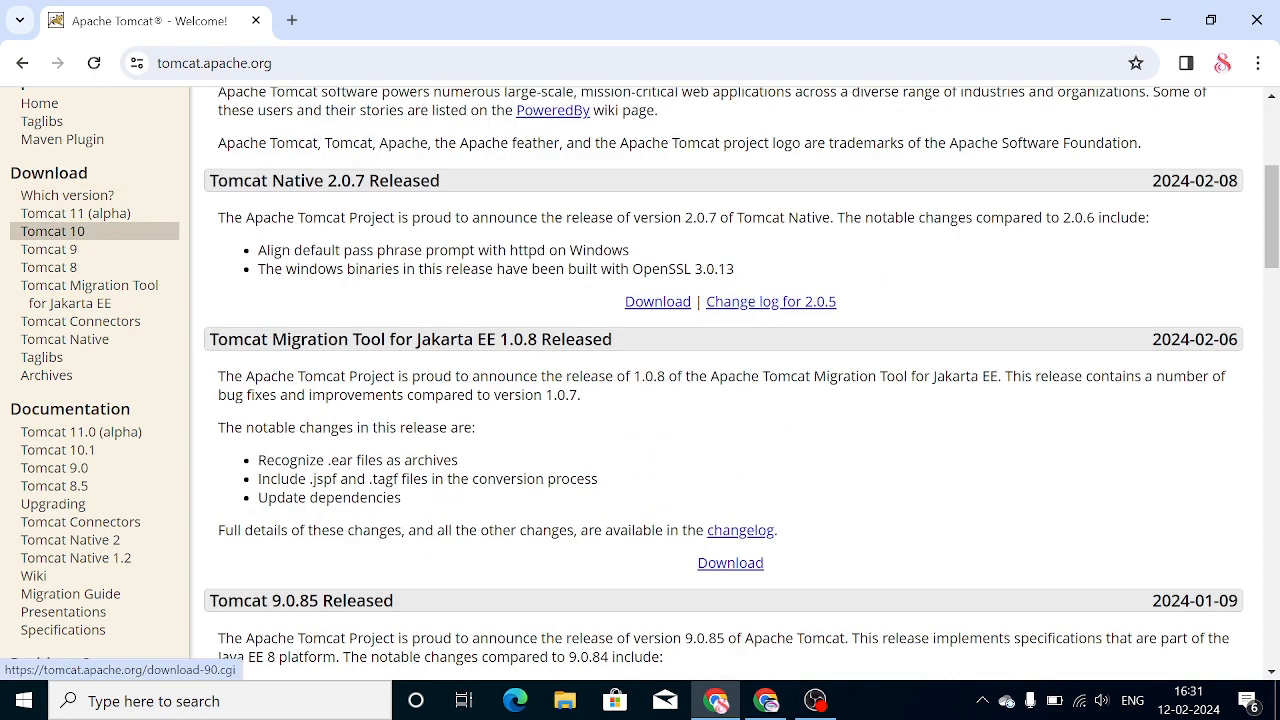
click(57, 236)
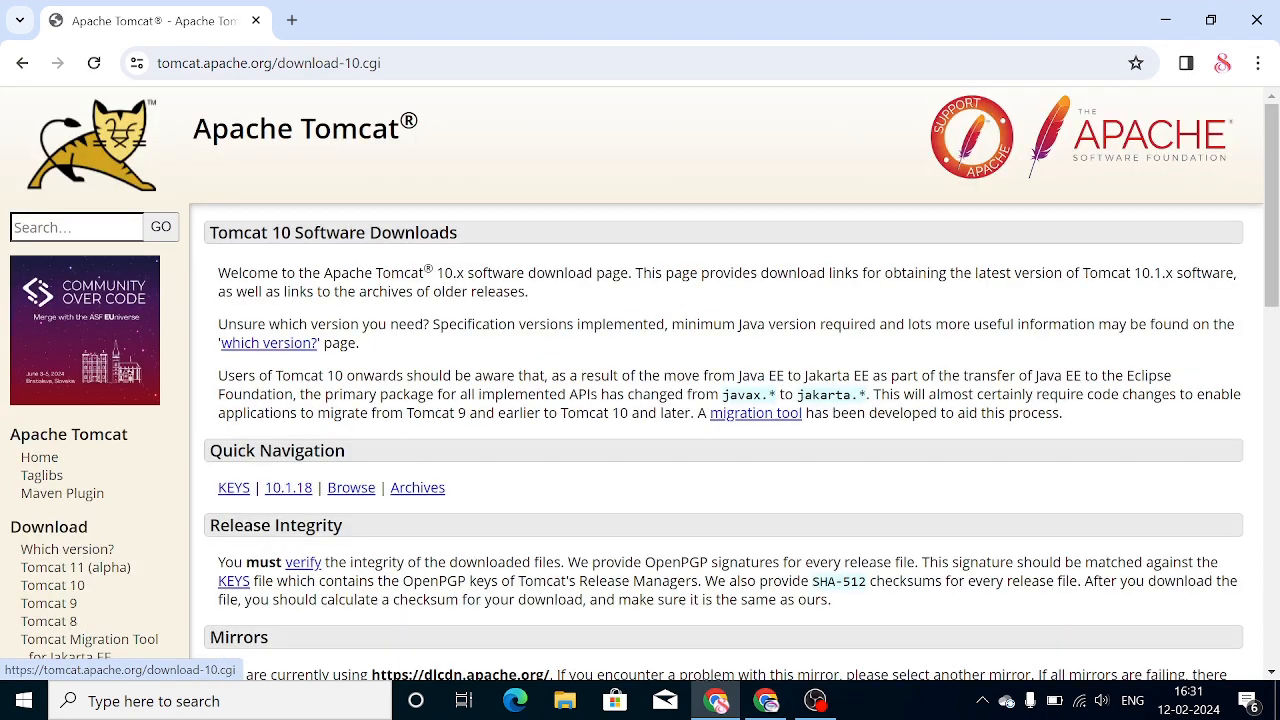
Download the 10.1.18 32-bit/64-bit Windows Service Installer from the Binary Distributions section
scroll(57, 236, down, 3)
scroll(457, 371, down, 3)
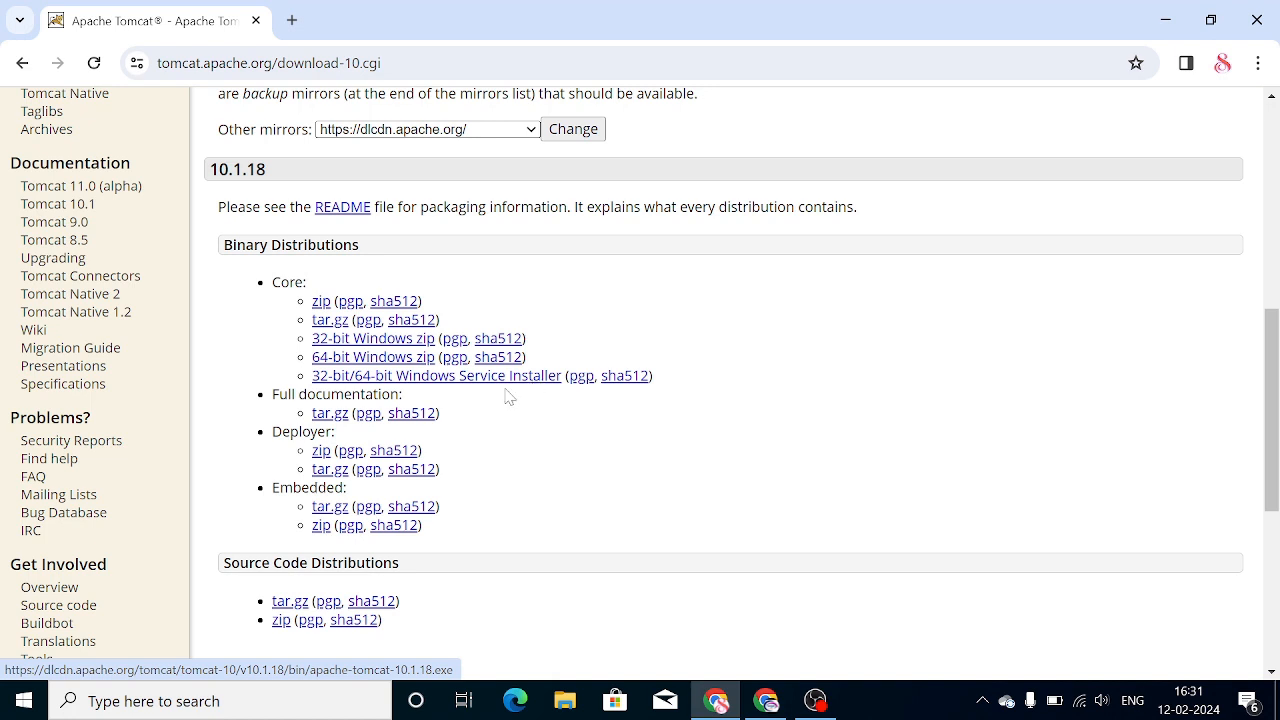
click(436, 380)
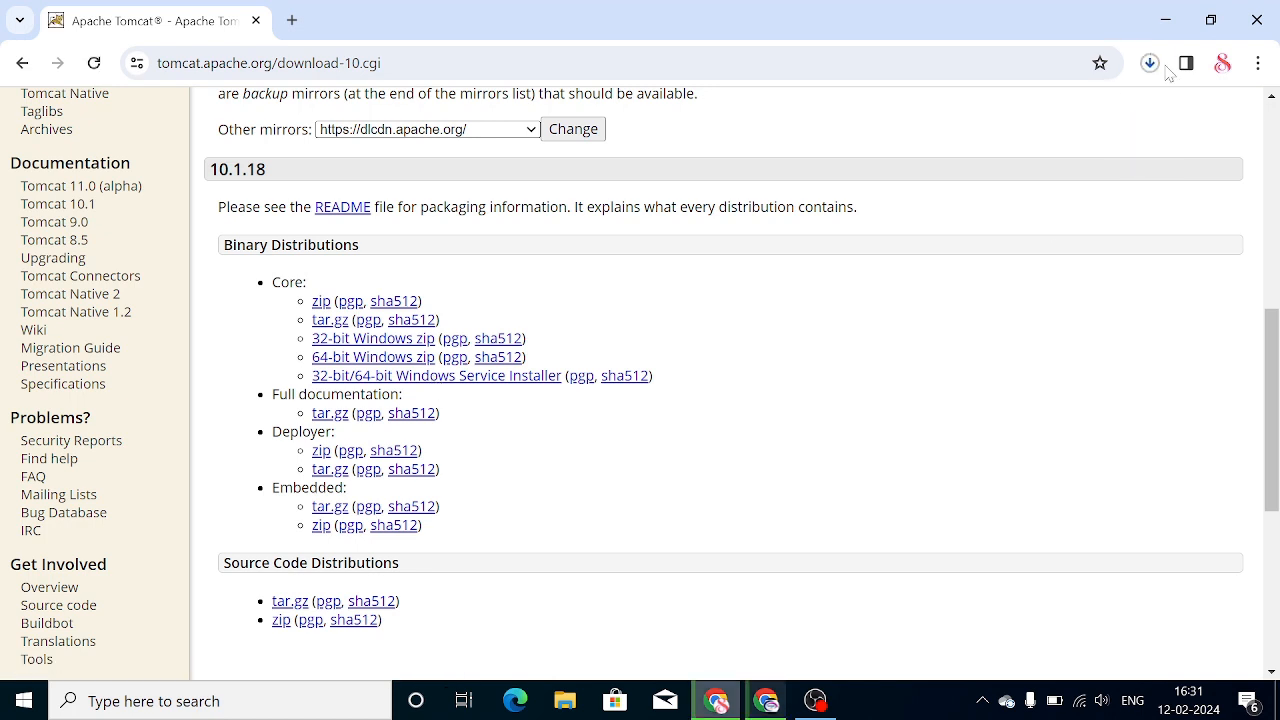
Open the downloaded apache-tomcat-10.1.18 installer from its folder and allow it to run
click(1149, 66)
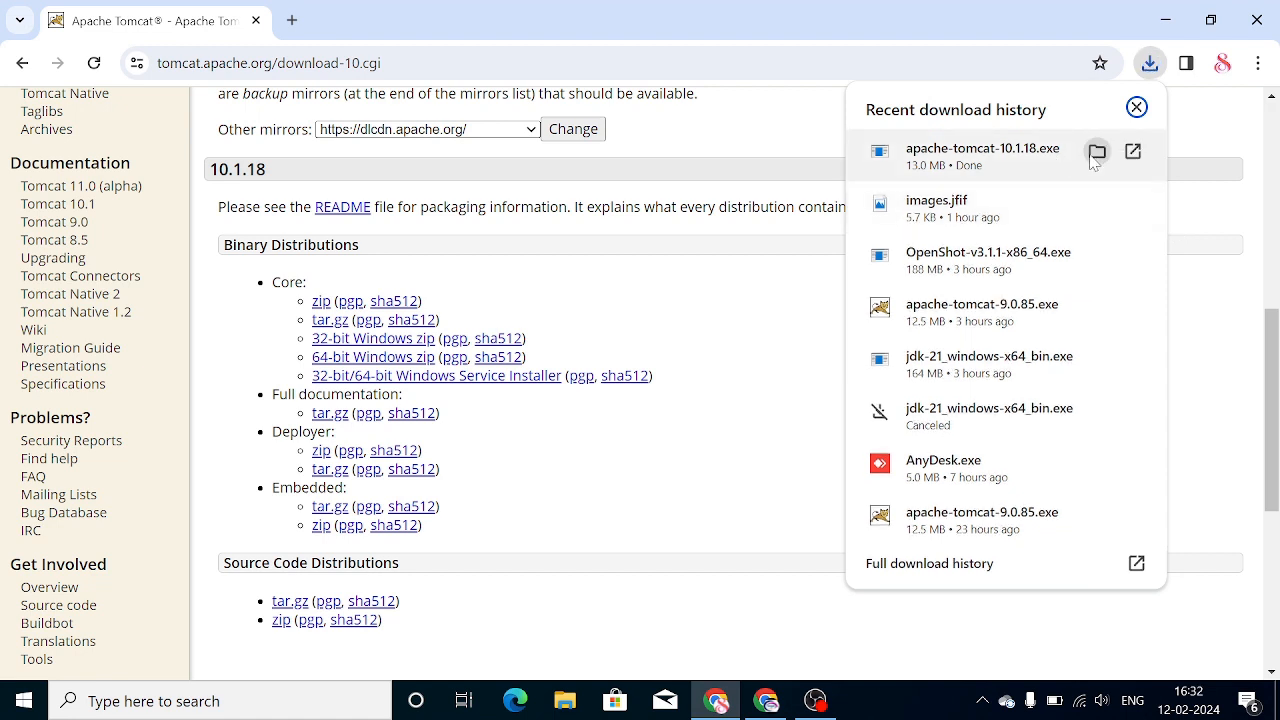
click(1097, 152)
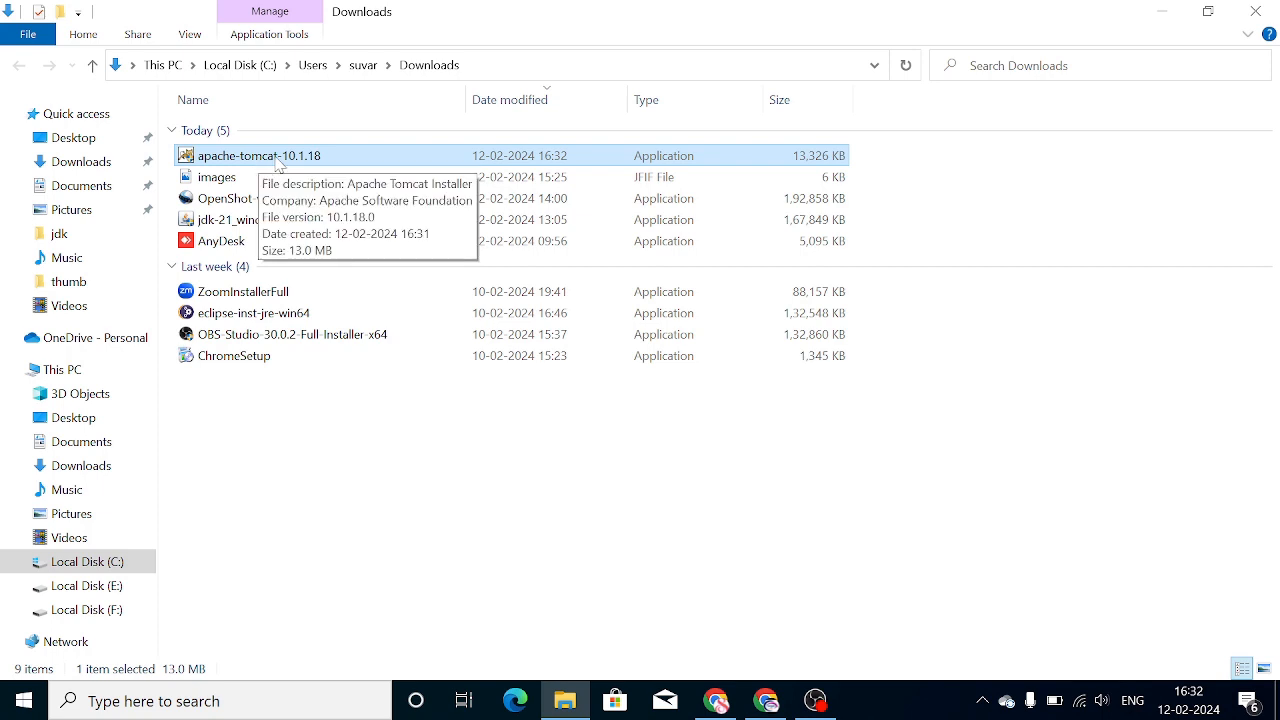
double_click(435, 160)
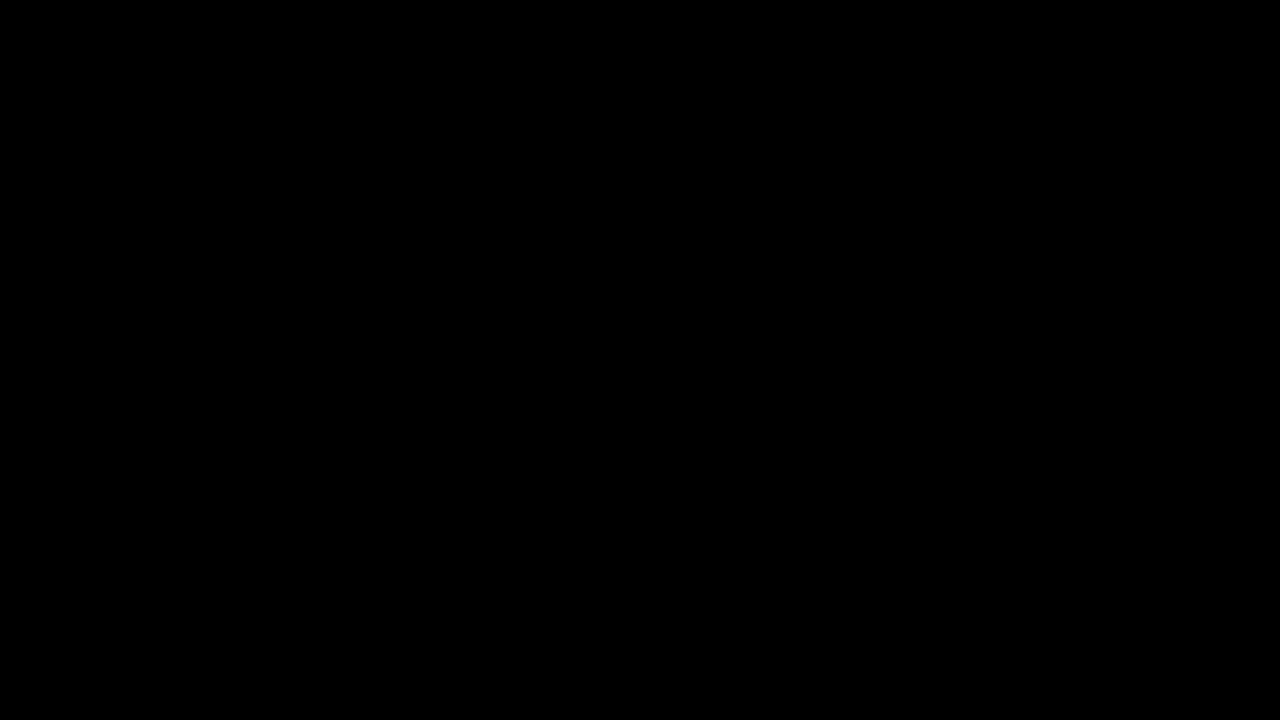
click(552, 477)
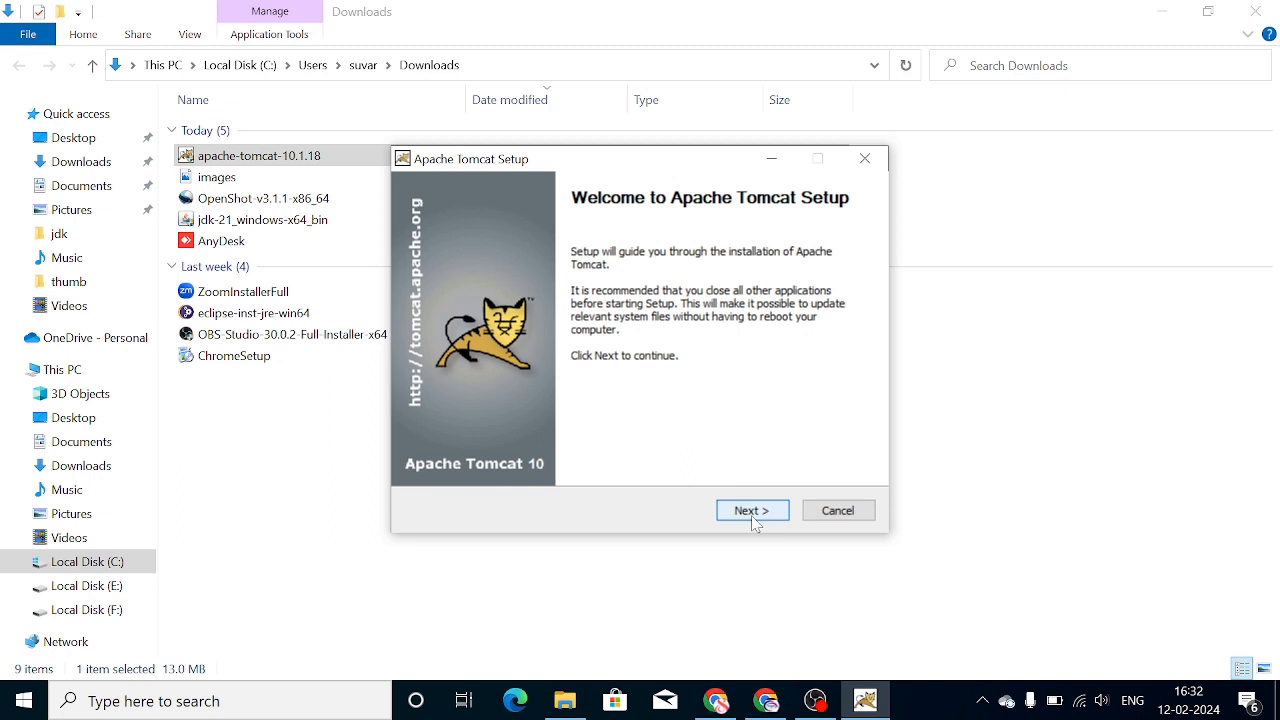
Proceed past the welcome and licence pages and choose the Full install type
click(754, 522)
click(750, 524)
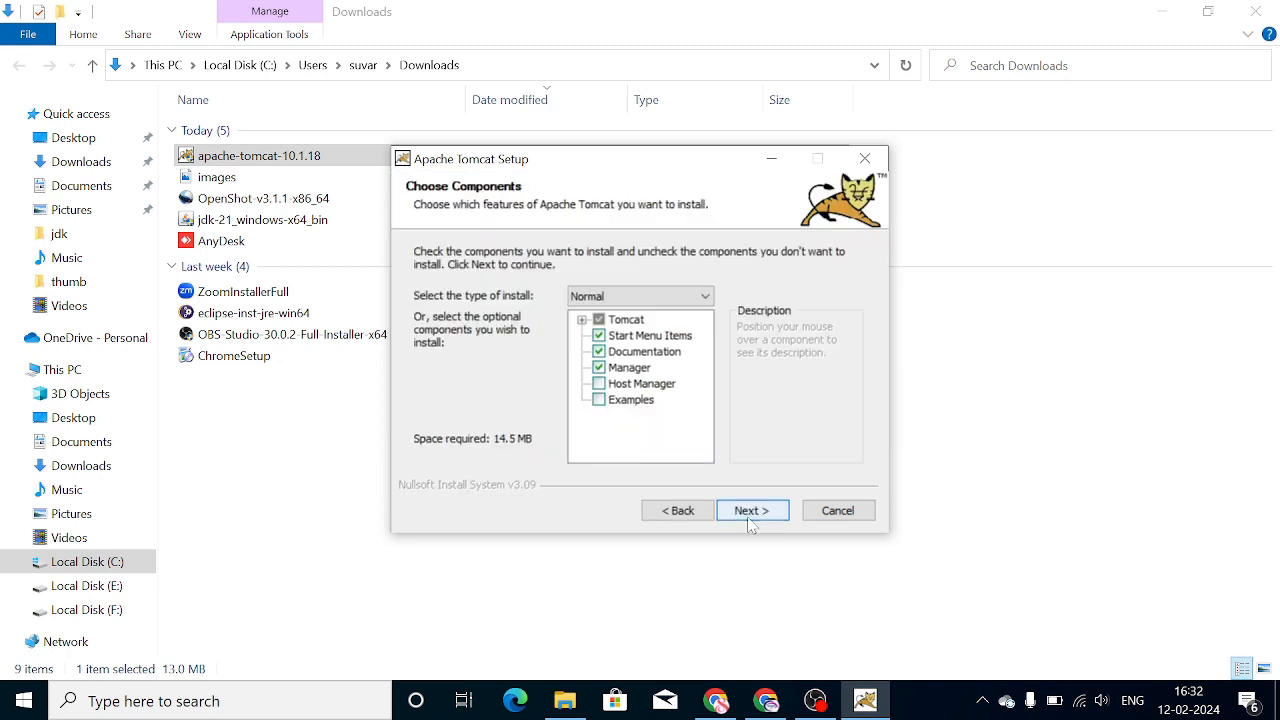
click(665, 297)
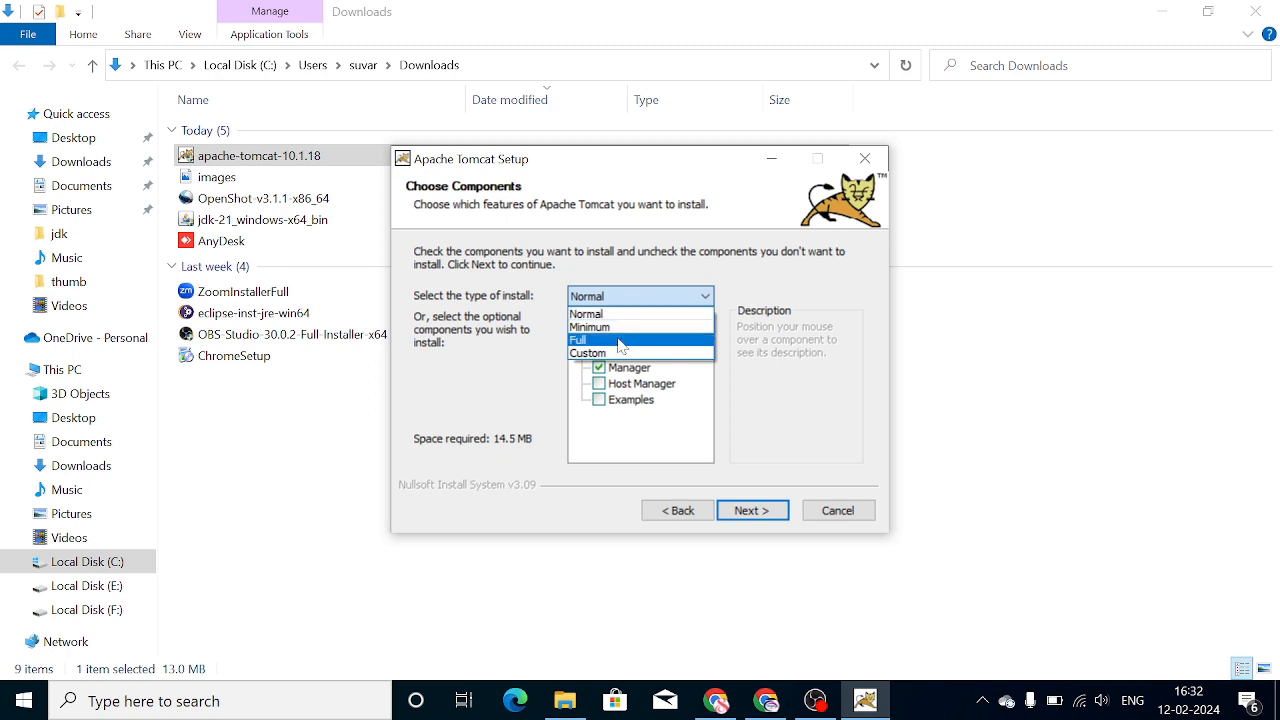
click(620, 341)
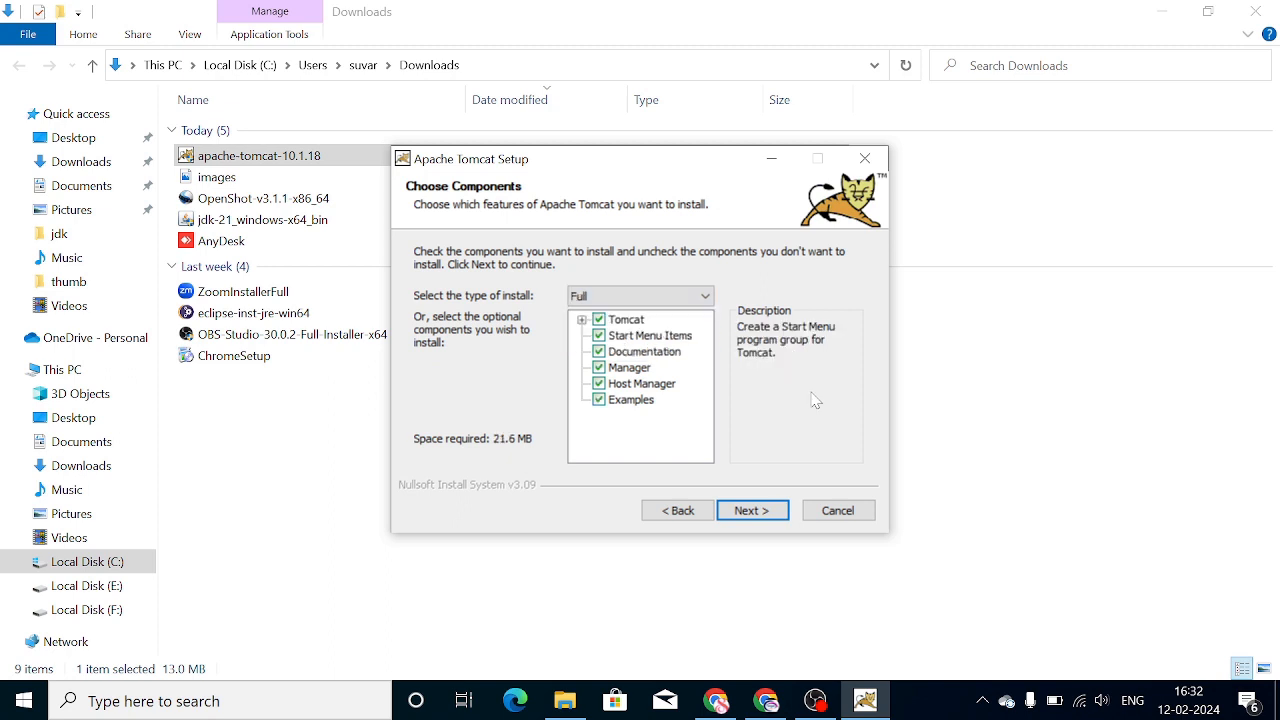
click(751, 511)
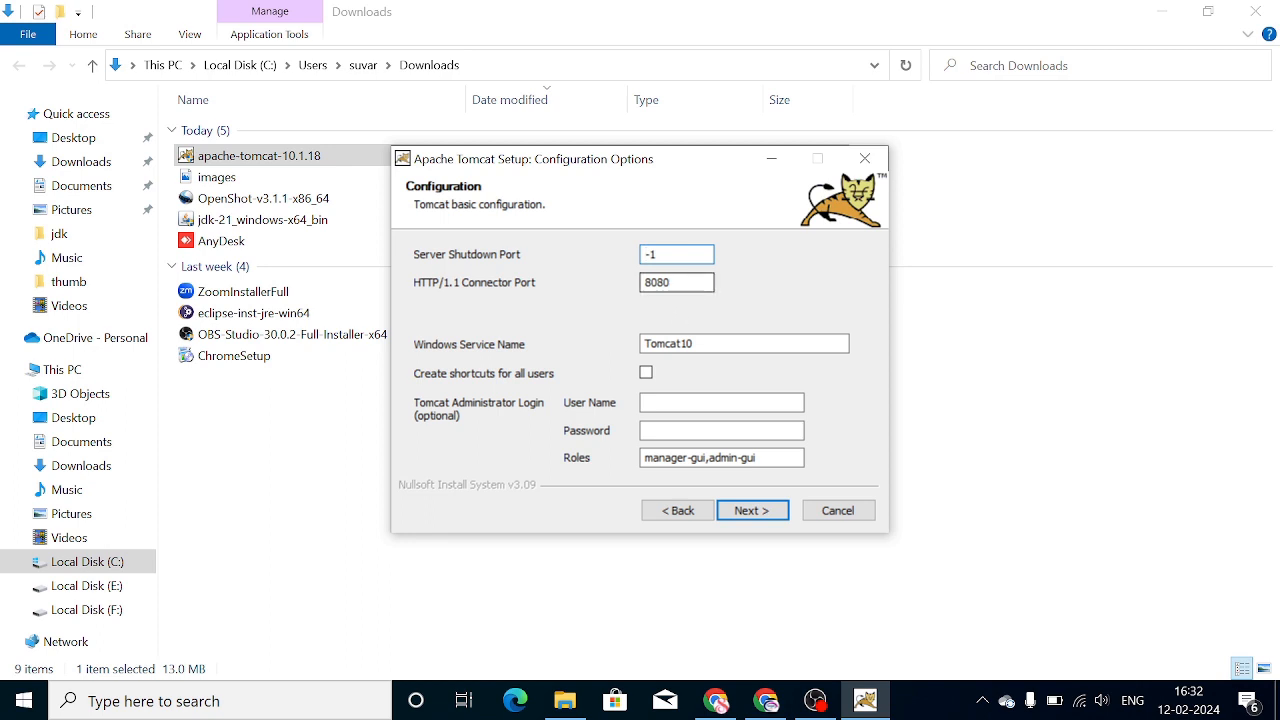
Keep the default ports and service settings, and confirm the Java path C:\Program Files\Java\jdk-21
click(746, 516)
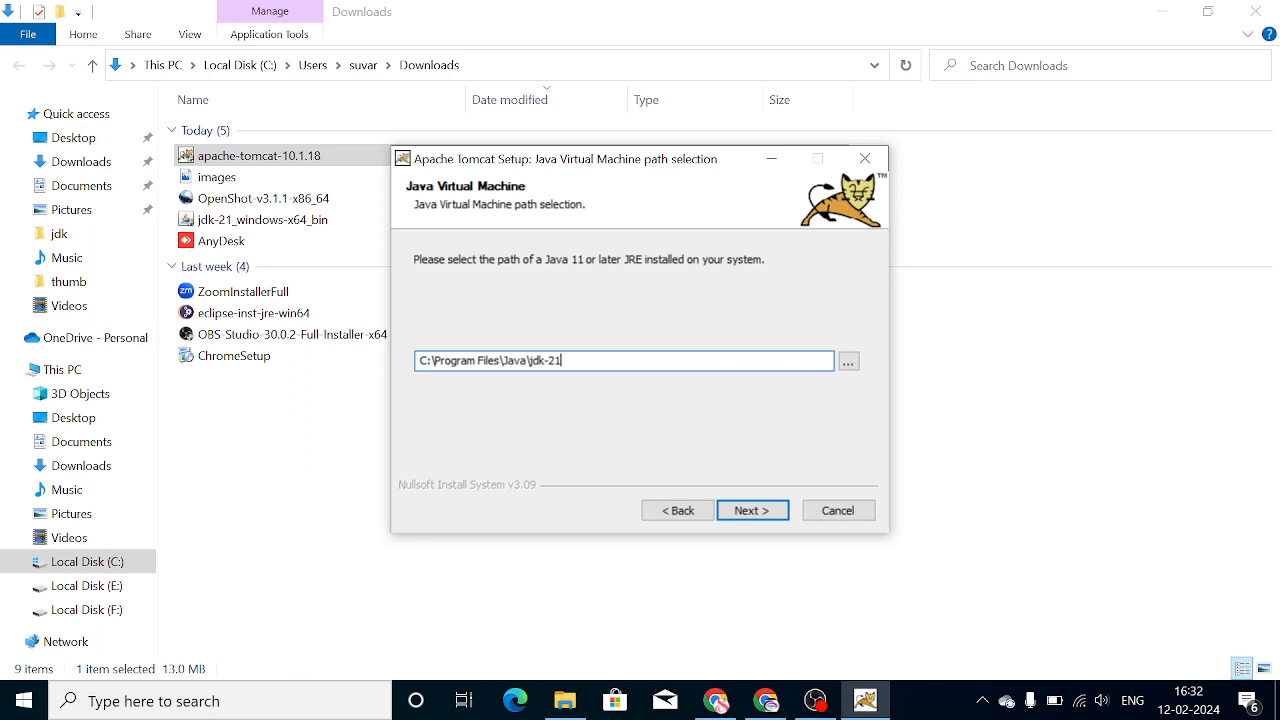
drag(562, 360, 397, 361)
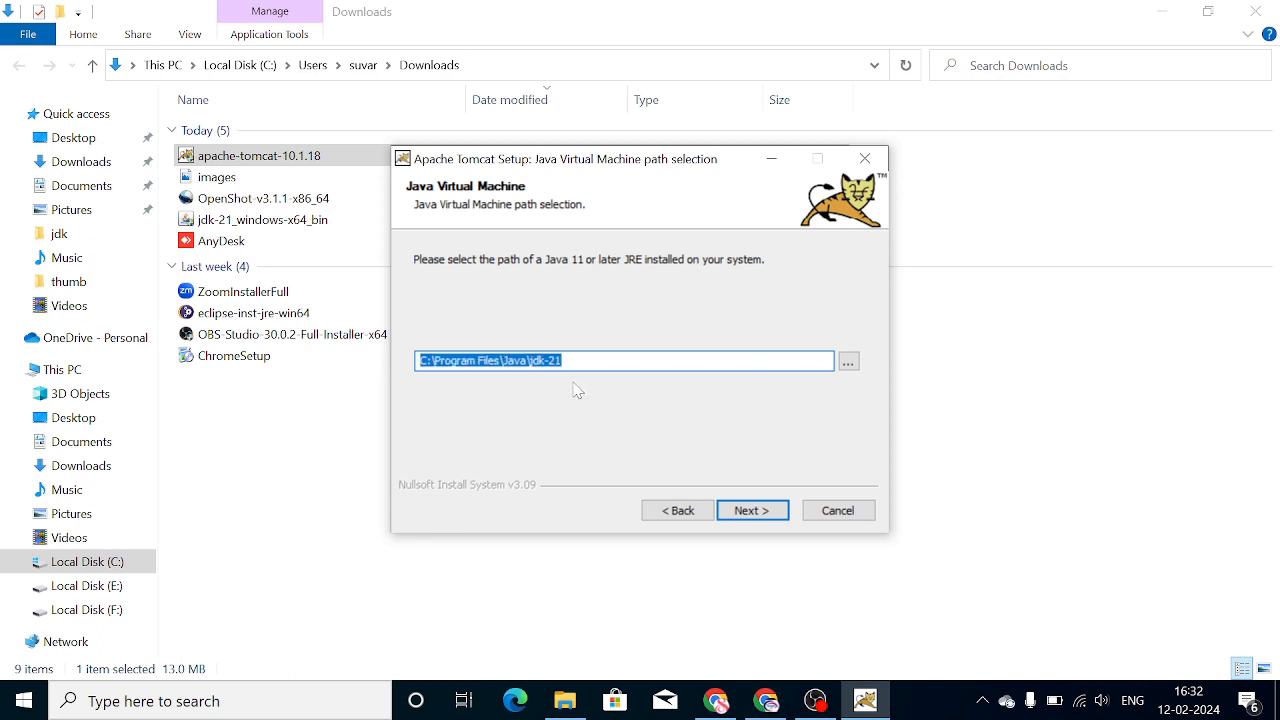
click(662, 362)
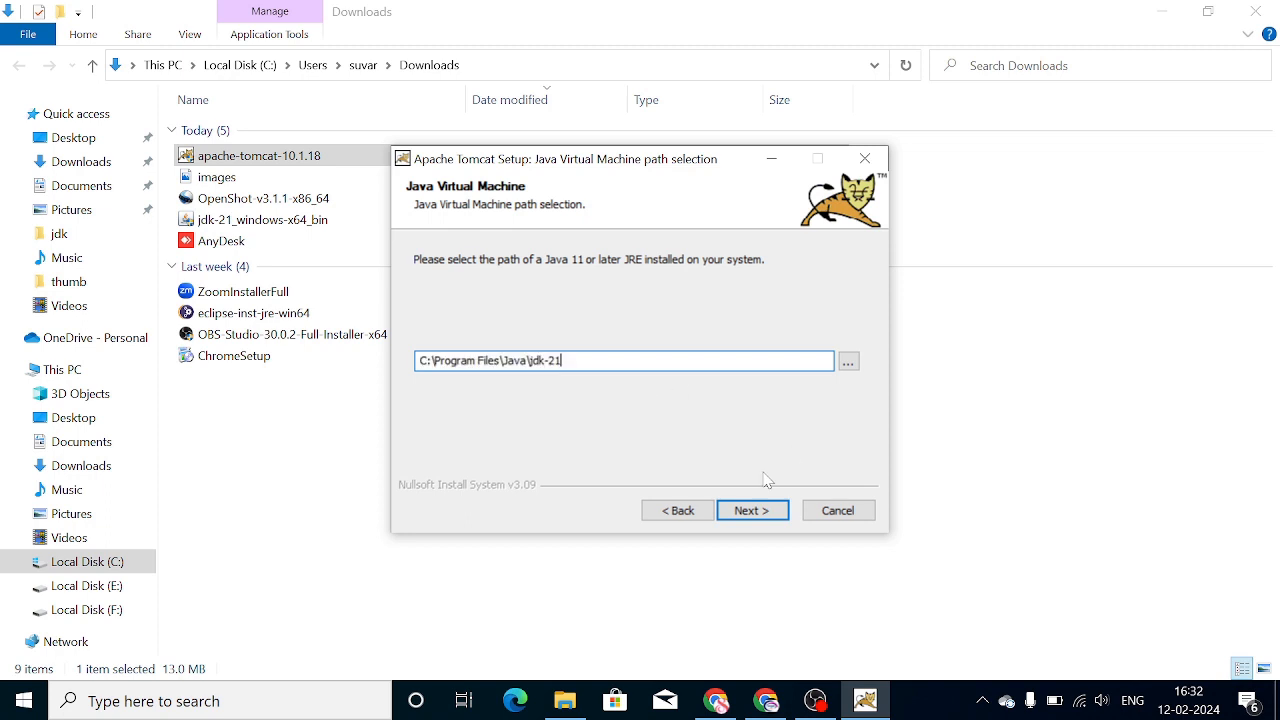
click(750, 511)
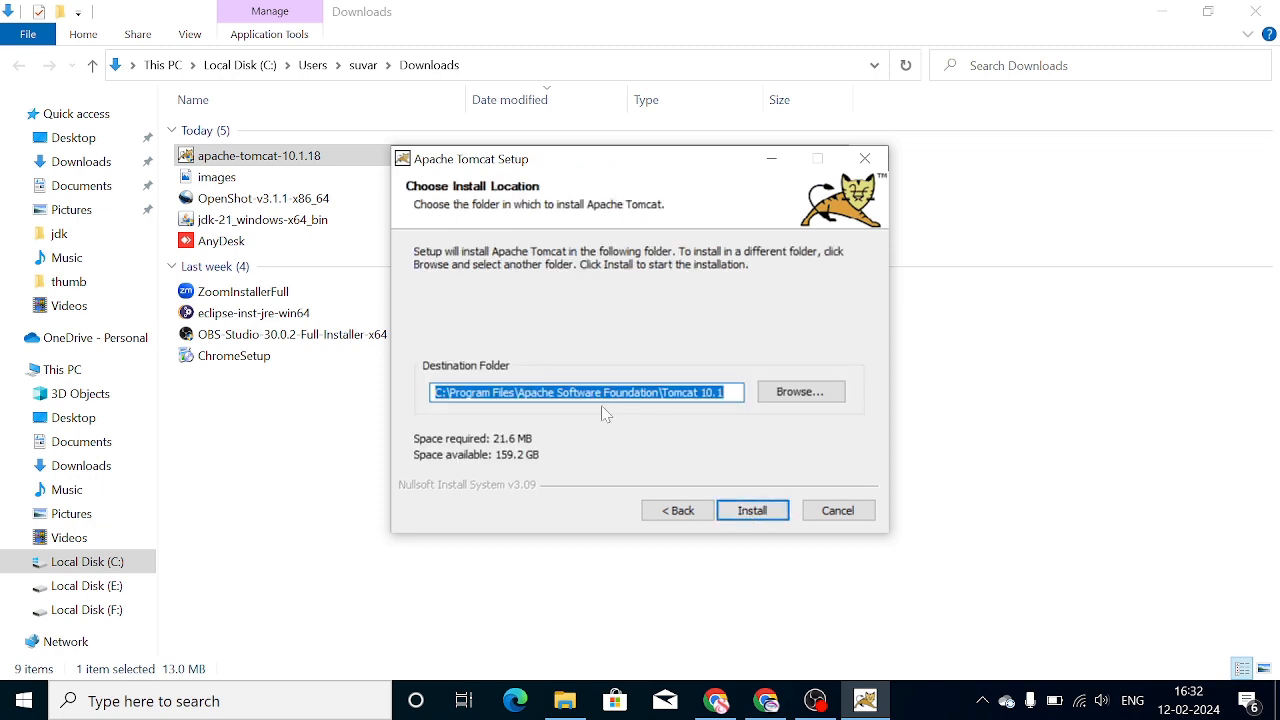
Install Tomcat to the default destination folder, finish setup, and close the release notes
click(765, 520)
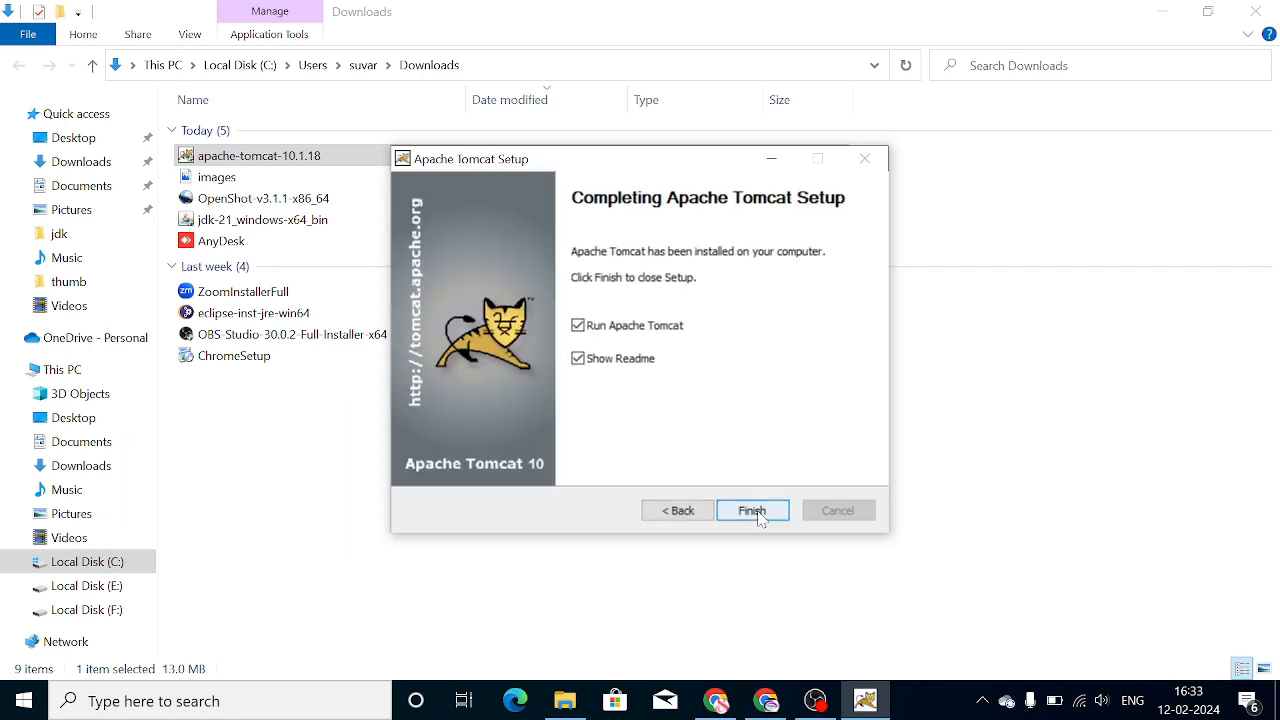
click(760, 513)
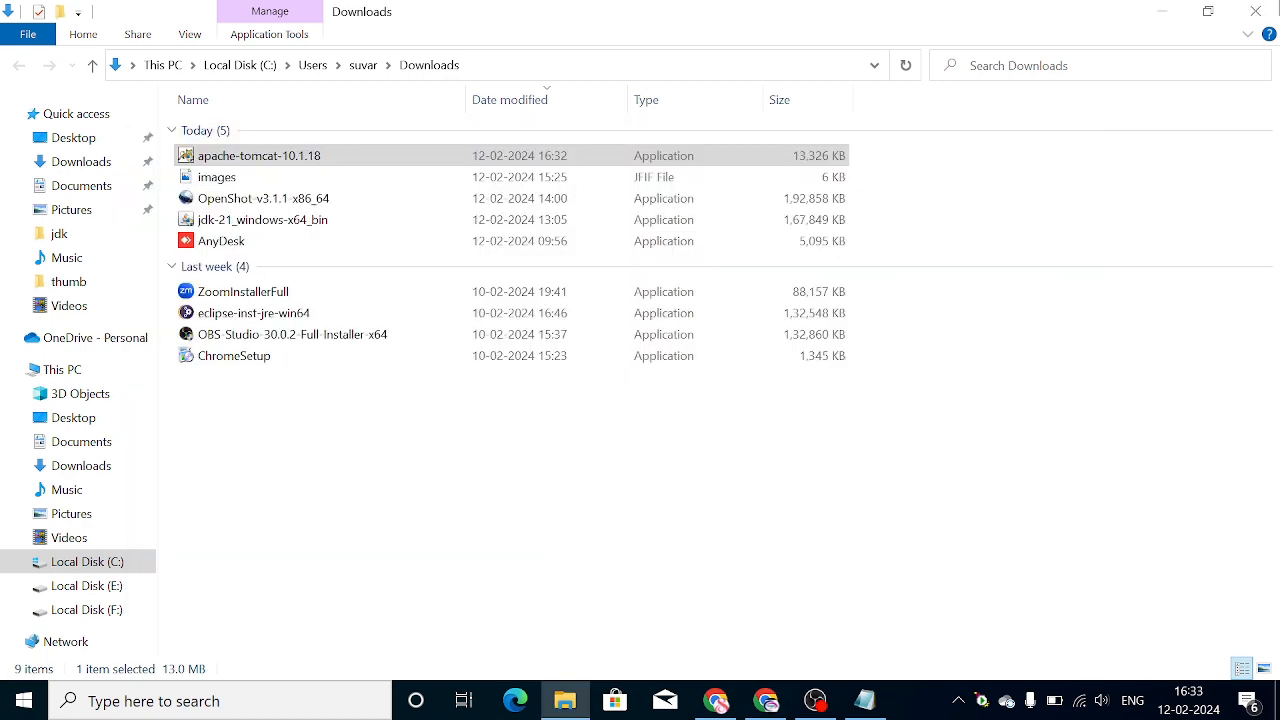
click(1162, 14)
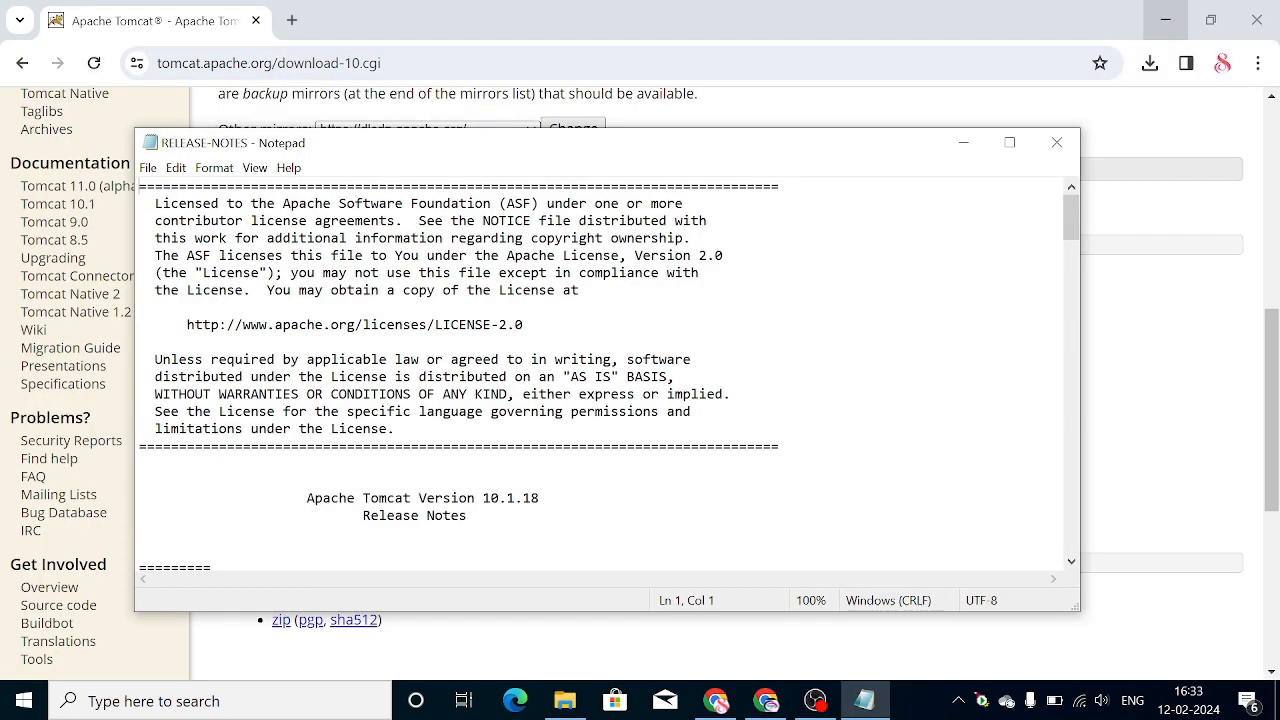
click(1057, 143)
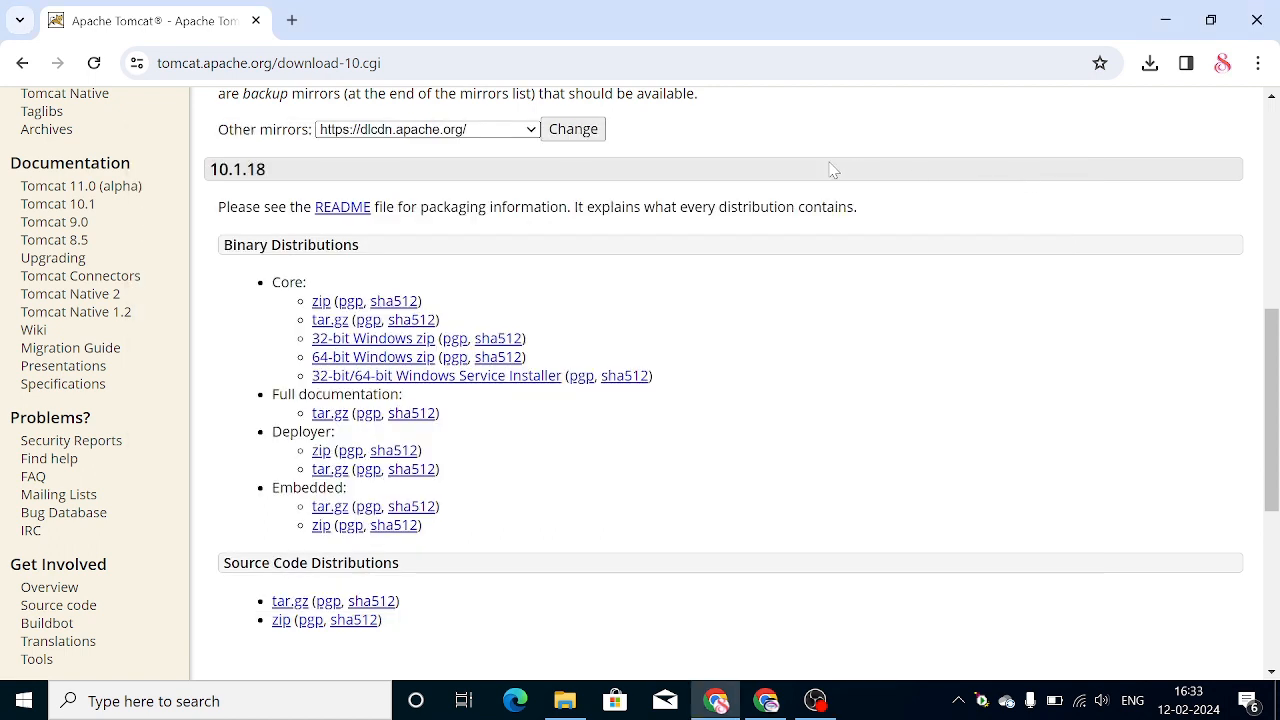
click(292, 21)
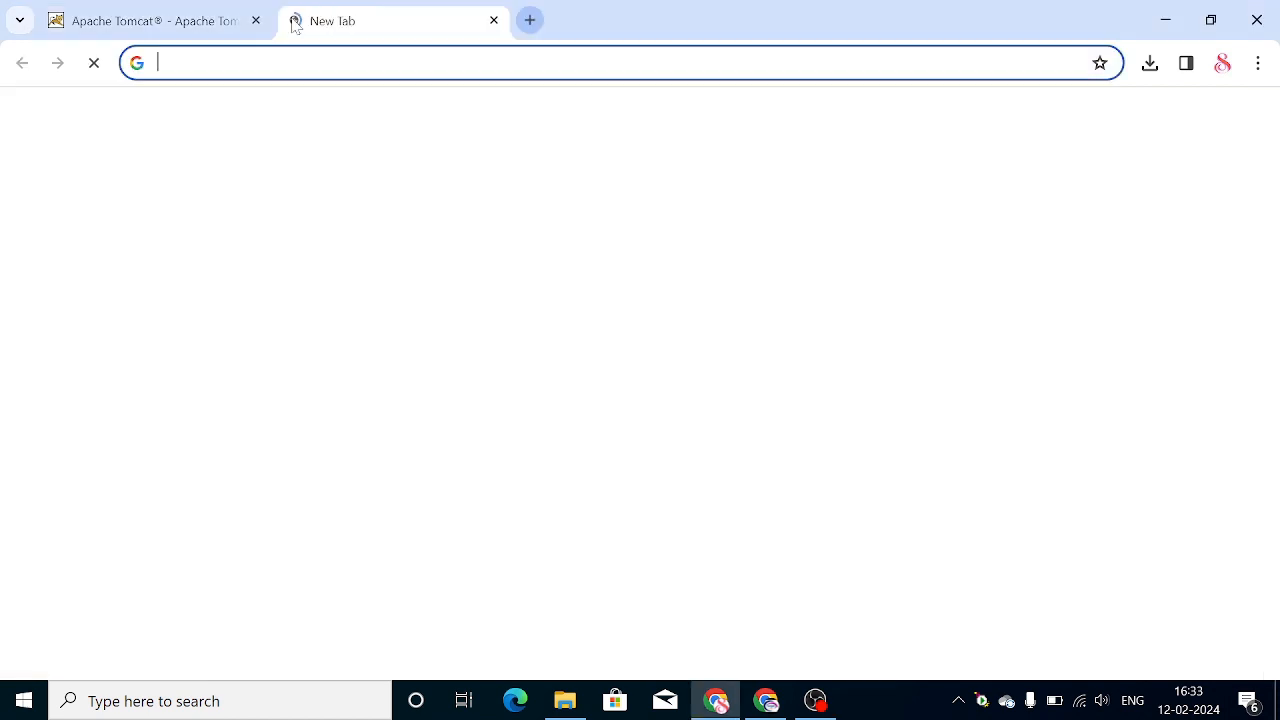
click(292, 63)
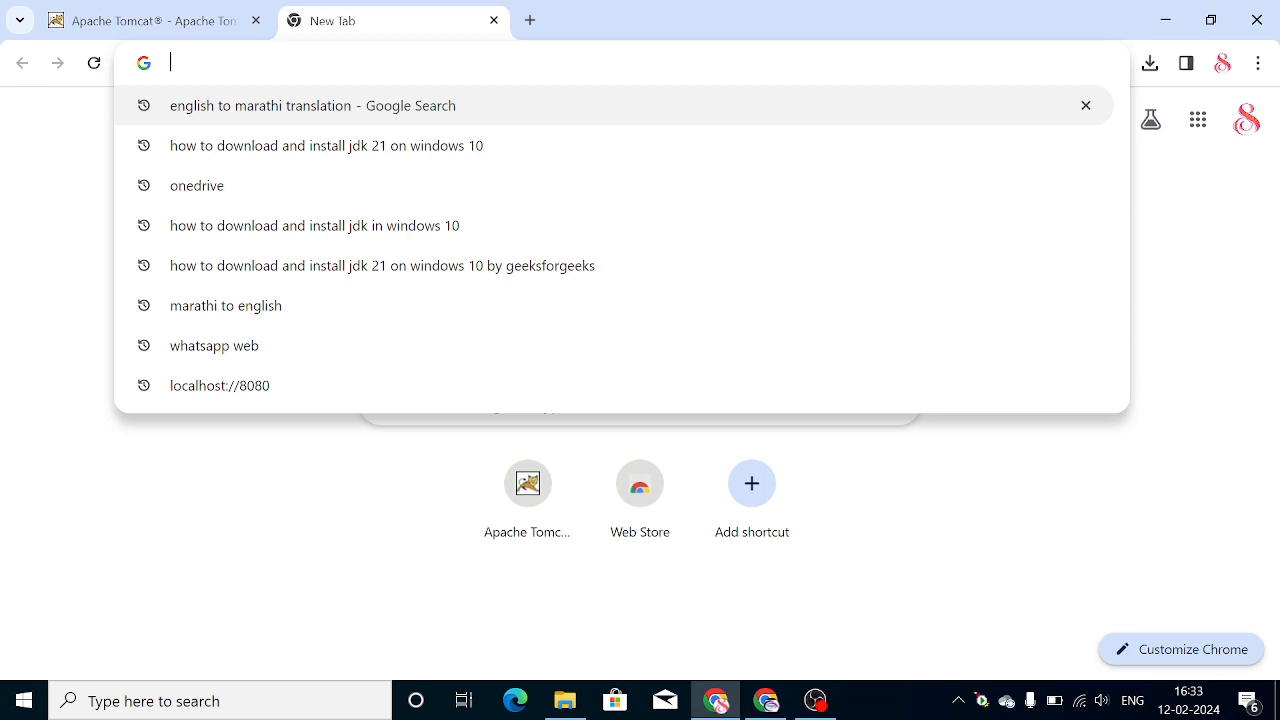
text(h)
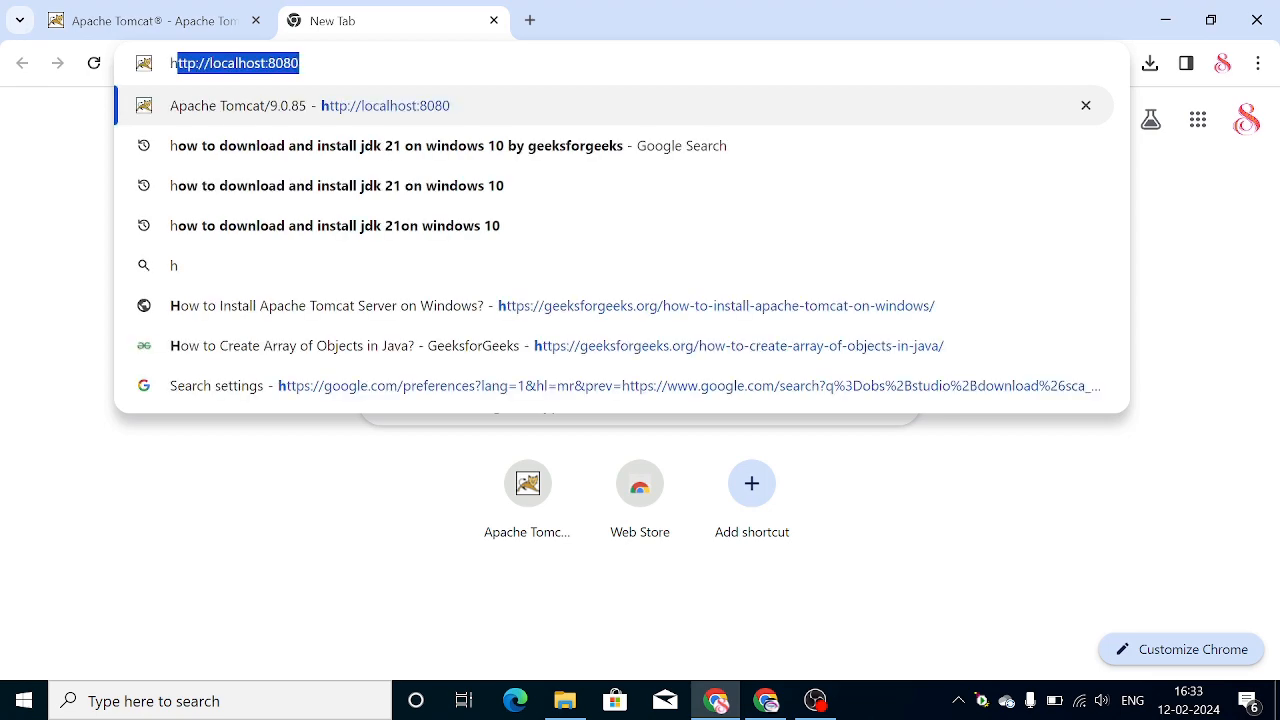
key(Return)
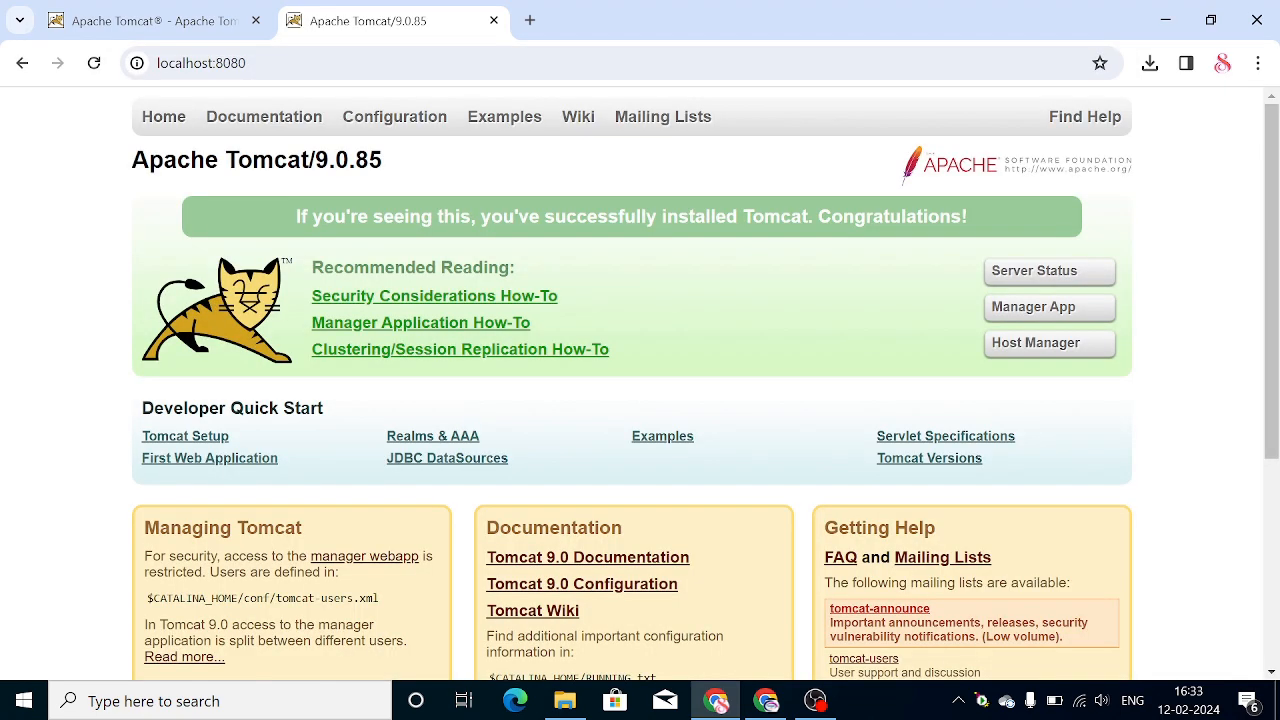